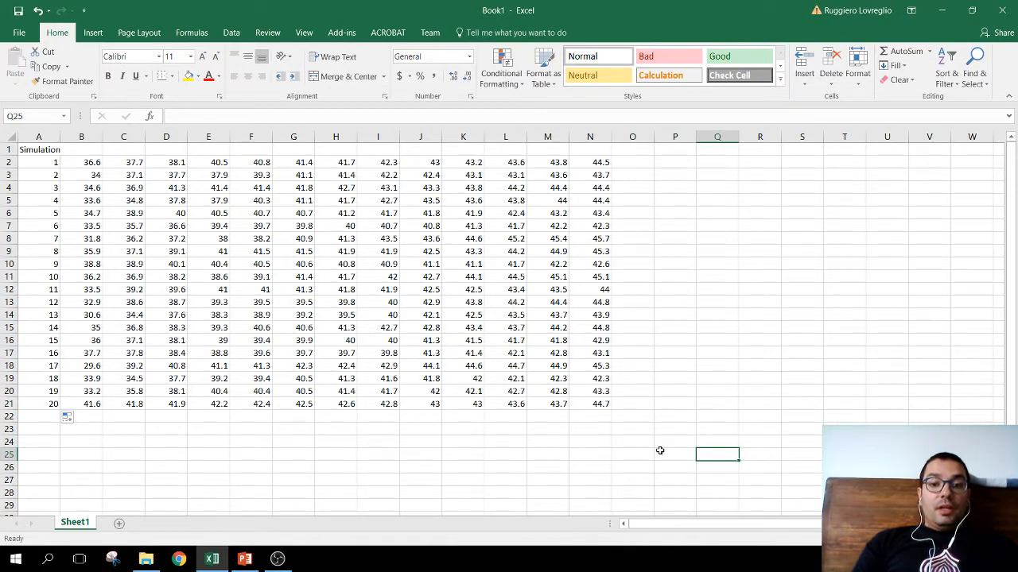
Examine the simulation numbers in A2:A21 and the first simulation's values across row 2.
drag(43, 162, 42, 399)
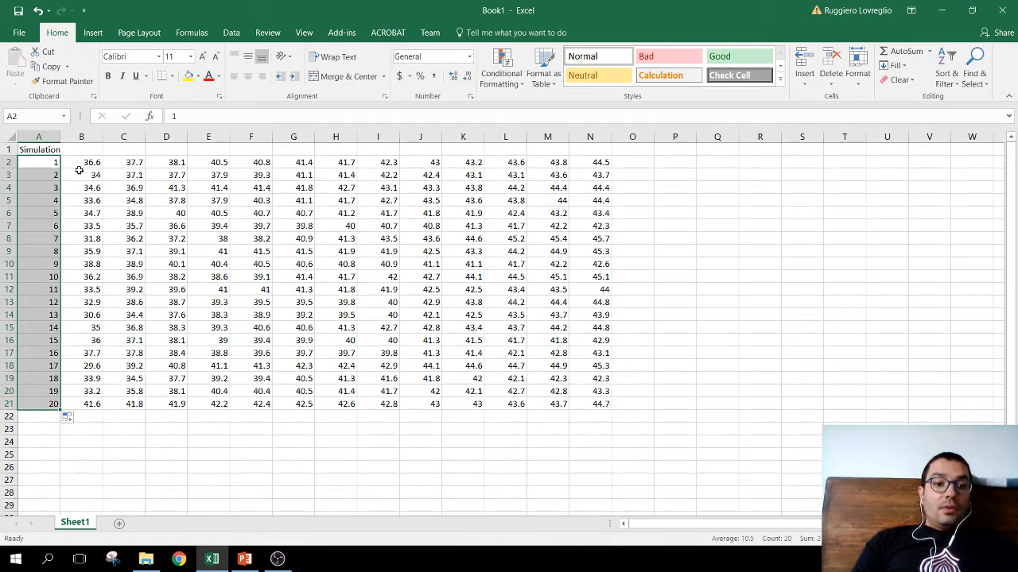
drag(80, 165, 608, 163)
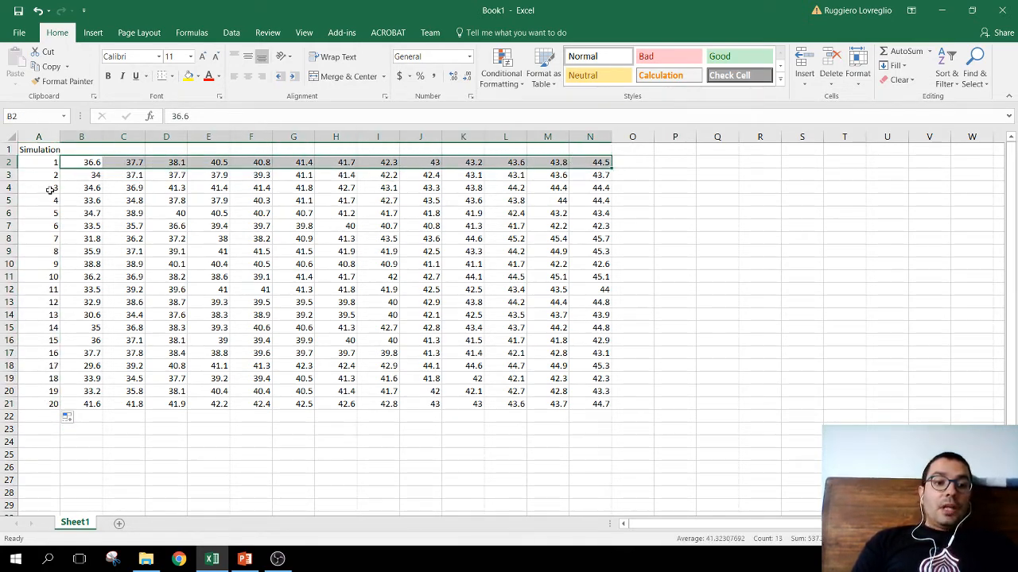
drag(47, 164, 601, 163)
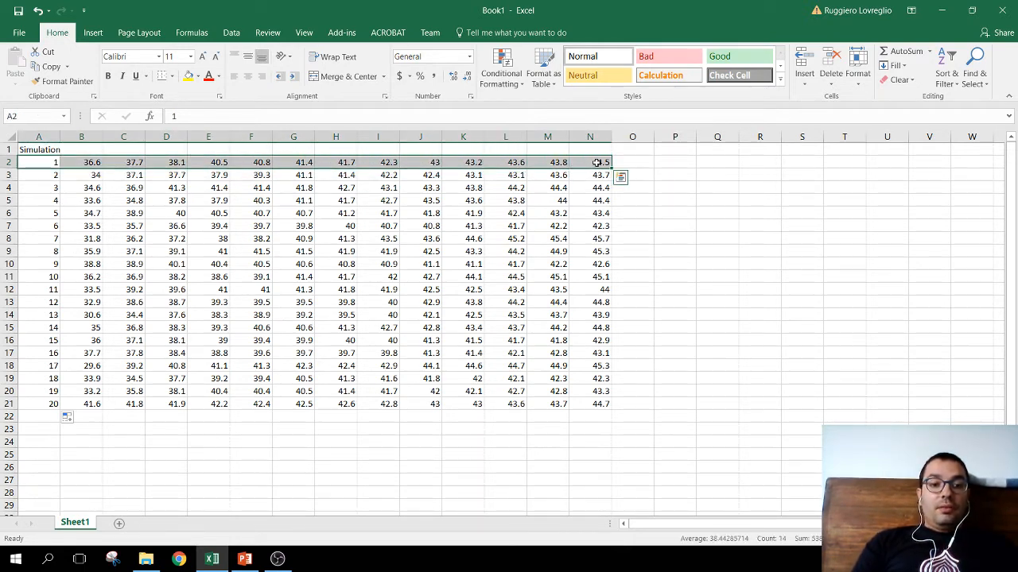
click(83, 163)
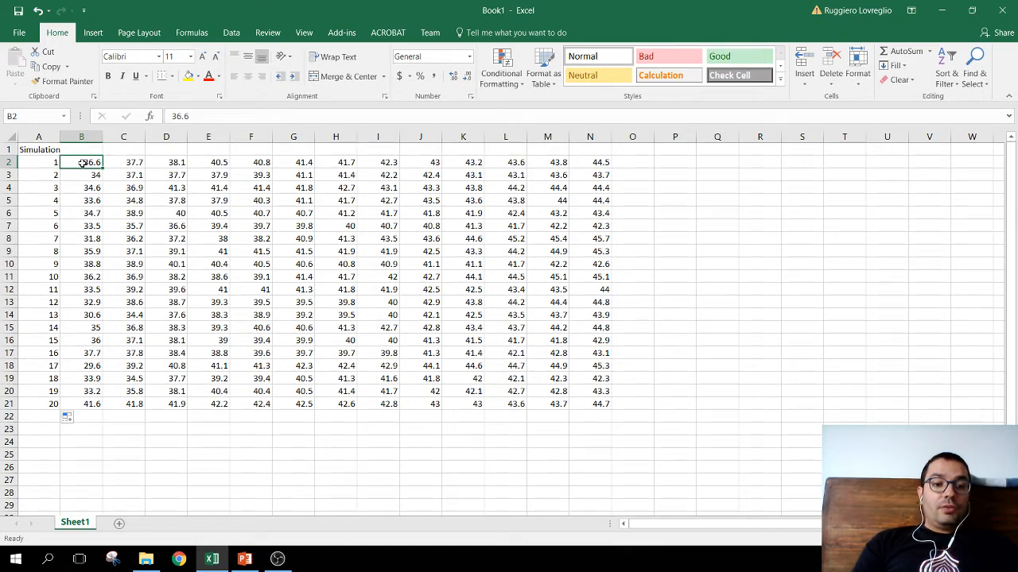
click(136, 163)
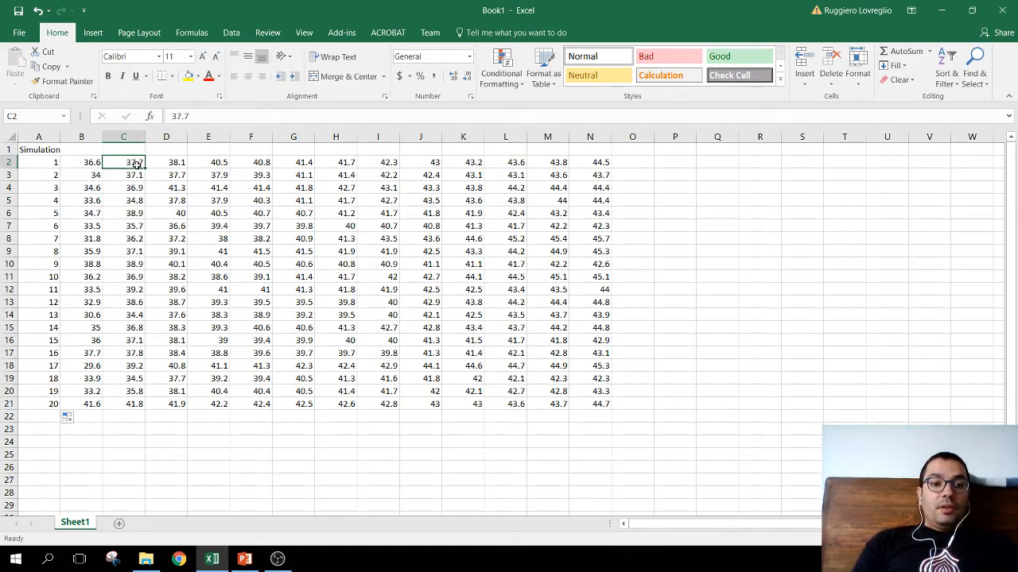
click(182, 164)
click(209, 164)
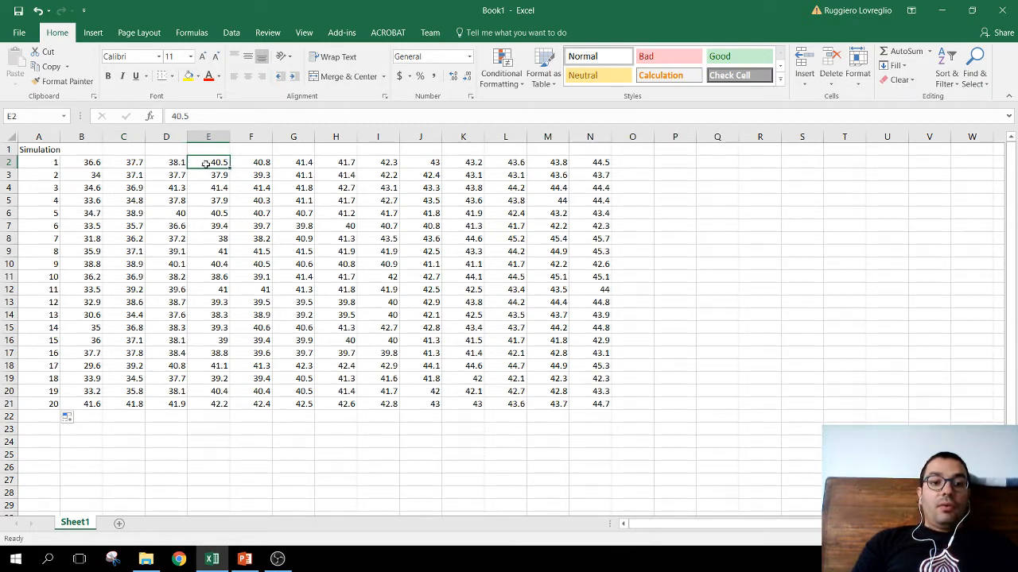
Plot B2:N2 as a scatter chart, check the first simulation's curve, and delete the chart.
drag(92, 164, 597, 163)
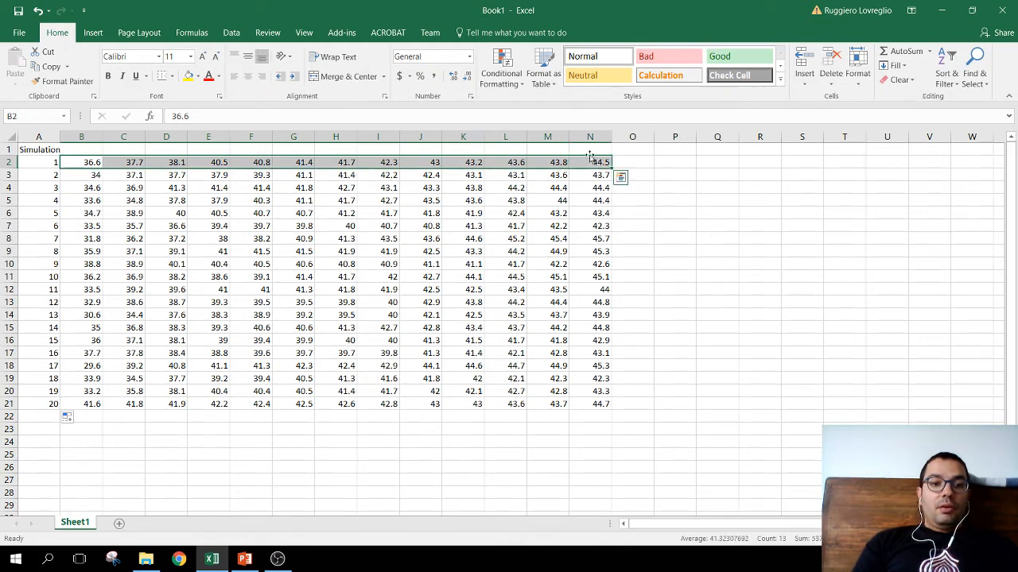
click(93, 33)
click(522, 79)
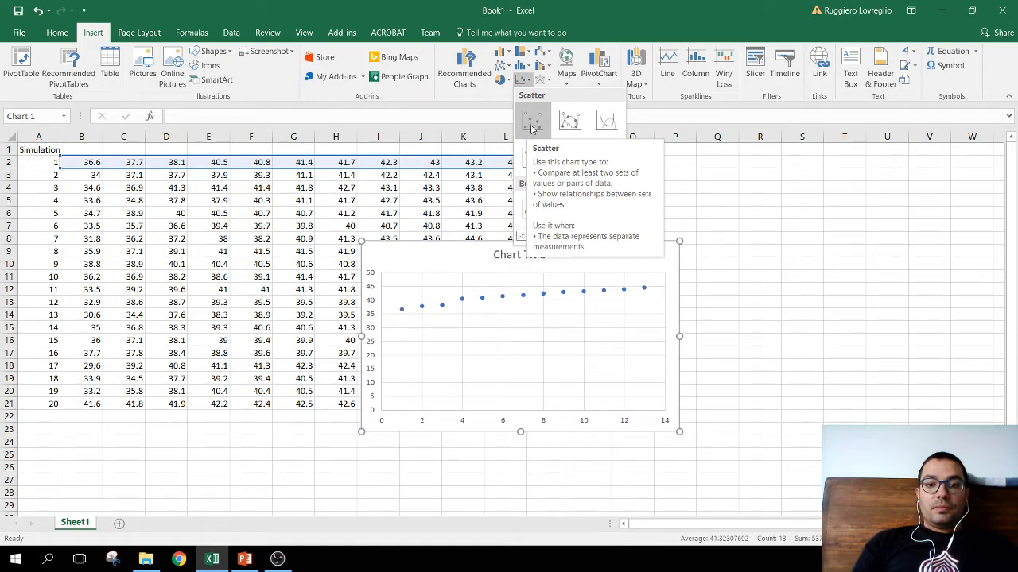
click(532, 123)
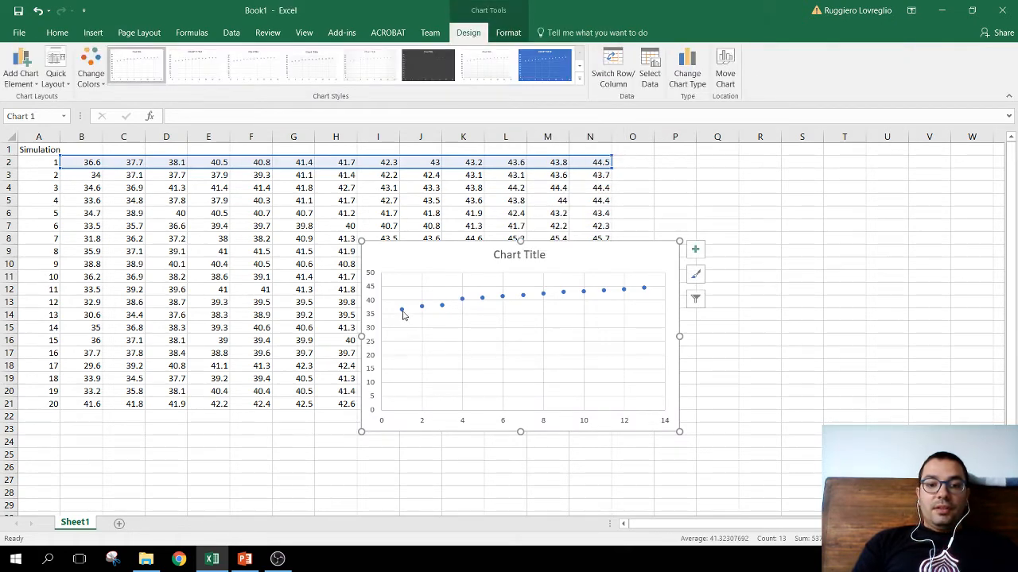
mouse_move(402, 315)
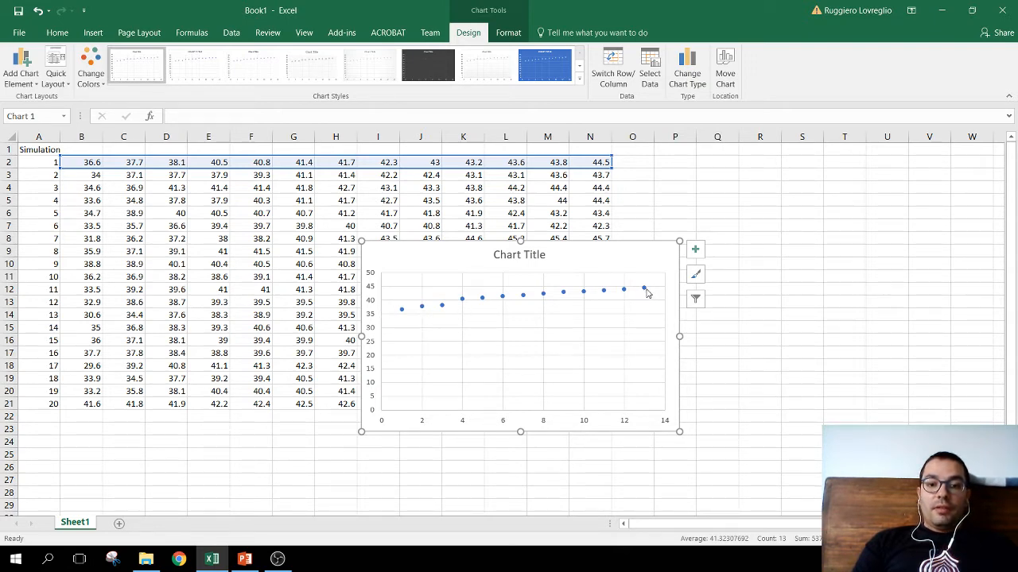
mouse_move(648, 294)
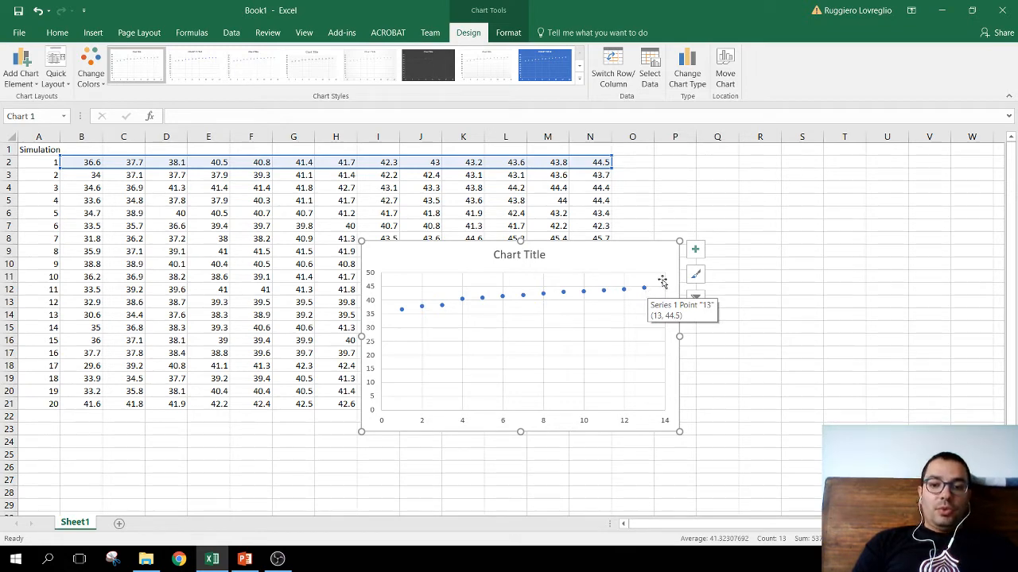
key(Delete)
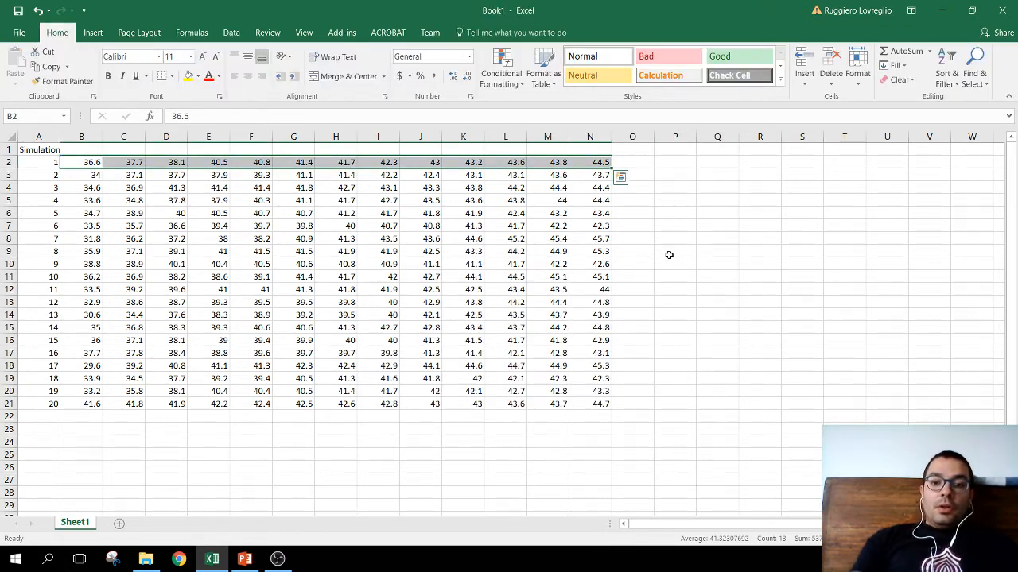
Copy the simulation values in B2:N21, replace the contents of evacuationCurves.txt in the CC 1.0 folder with them, and save the file.
drag(91, 161, 590, 403)
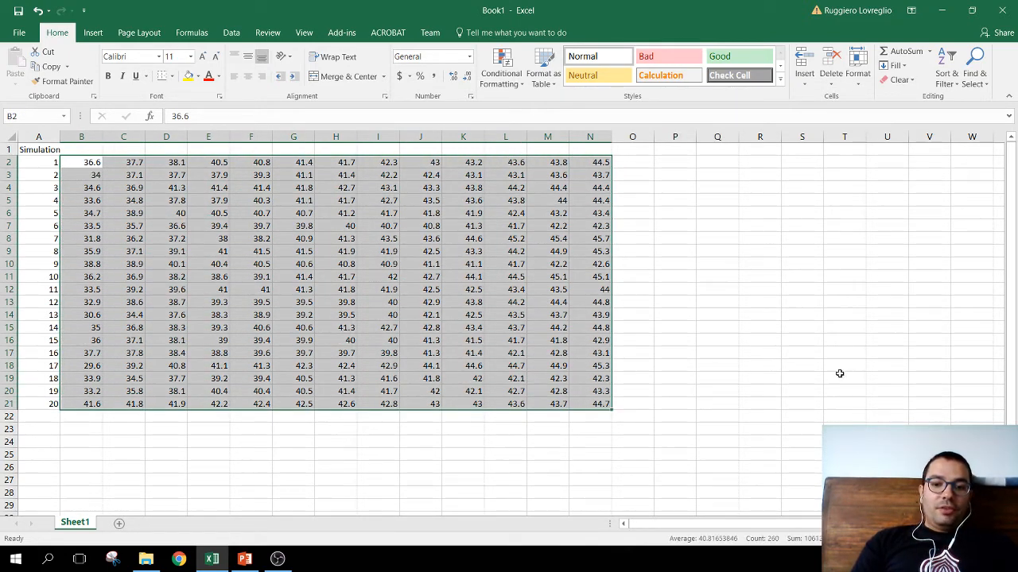
key(ctrl+c)
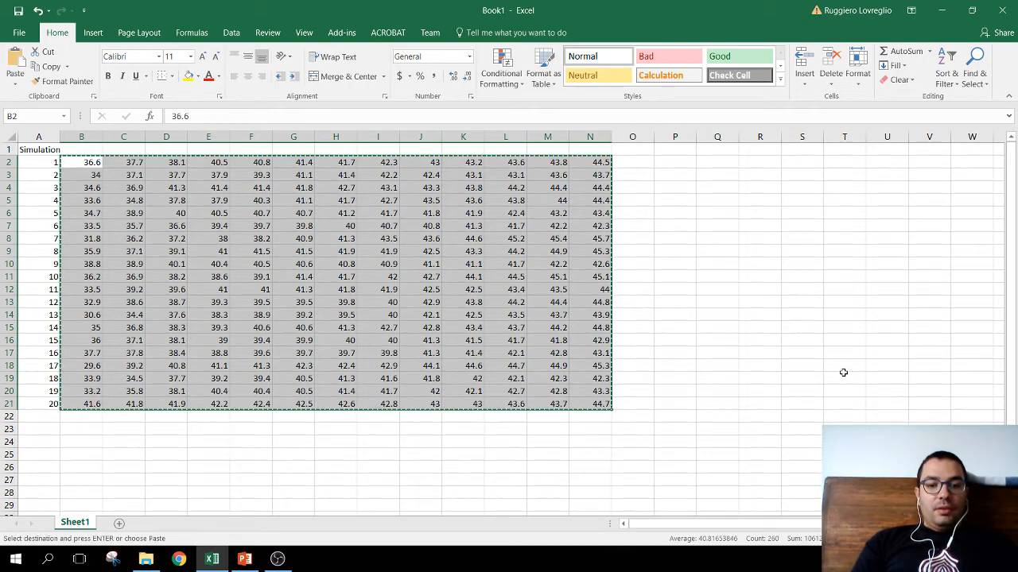
click(145, 559)
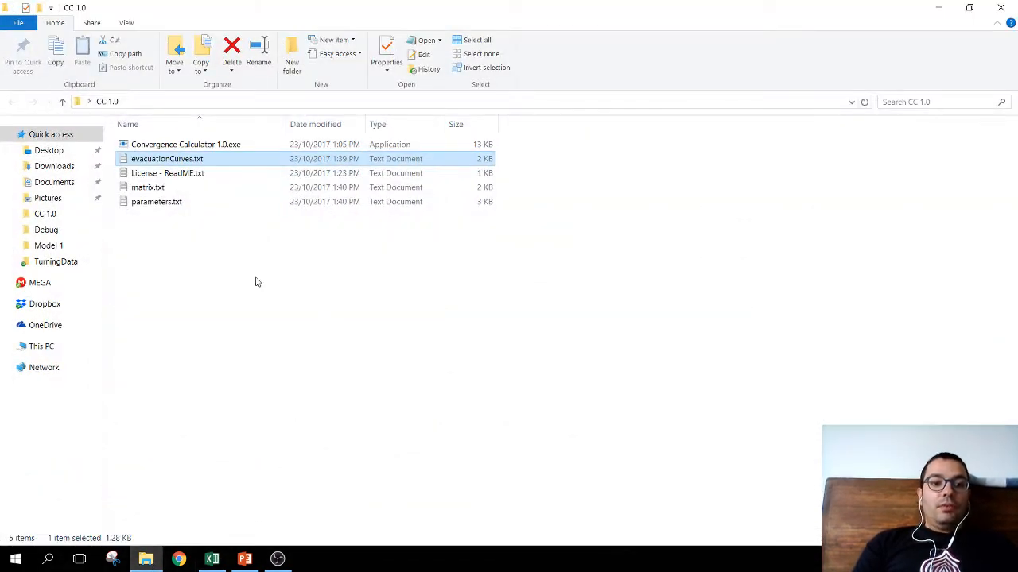
double_click(215, 164)
key(ctrl+a)
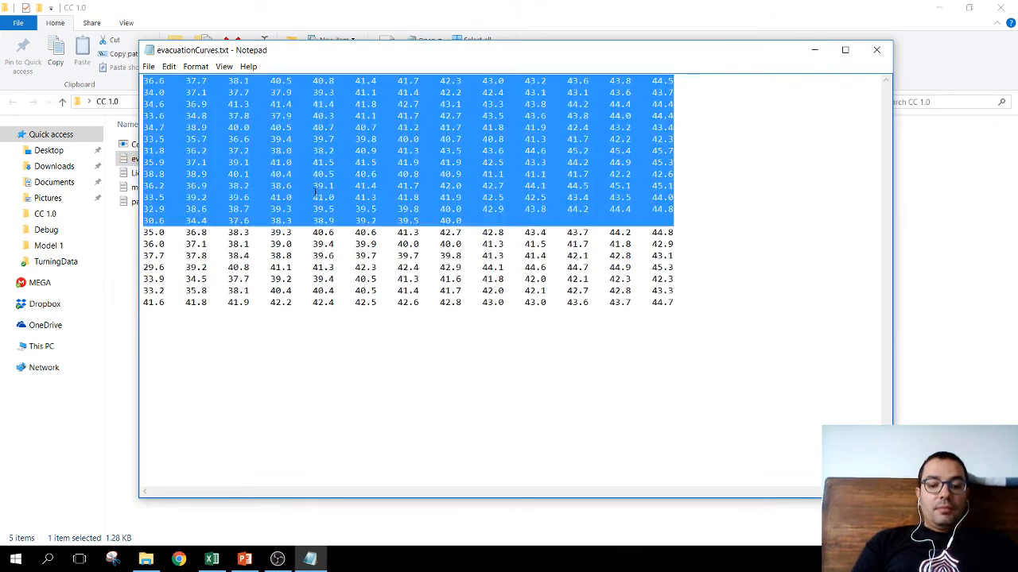
key(Delete)
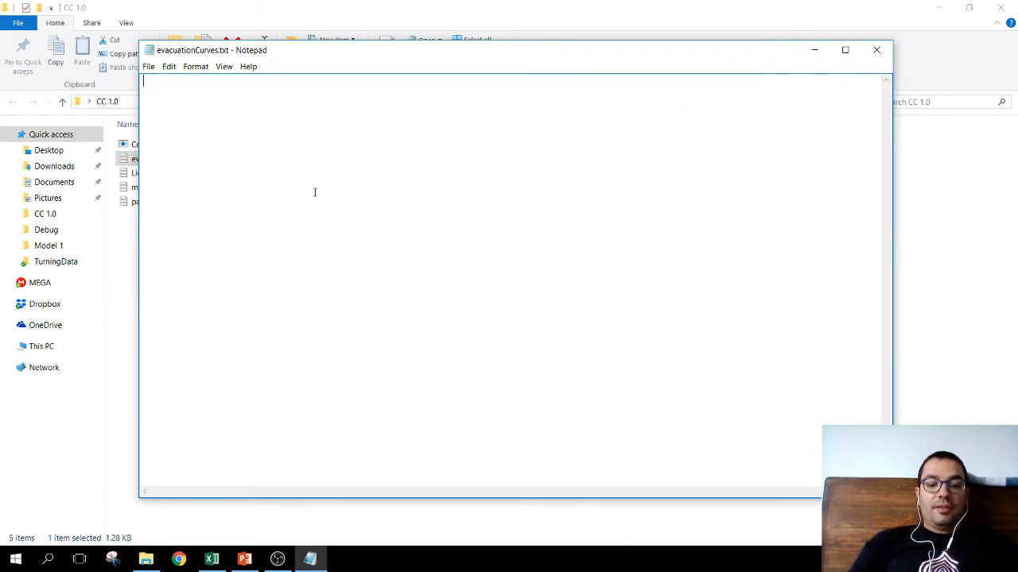
key(ctrl+v)
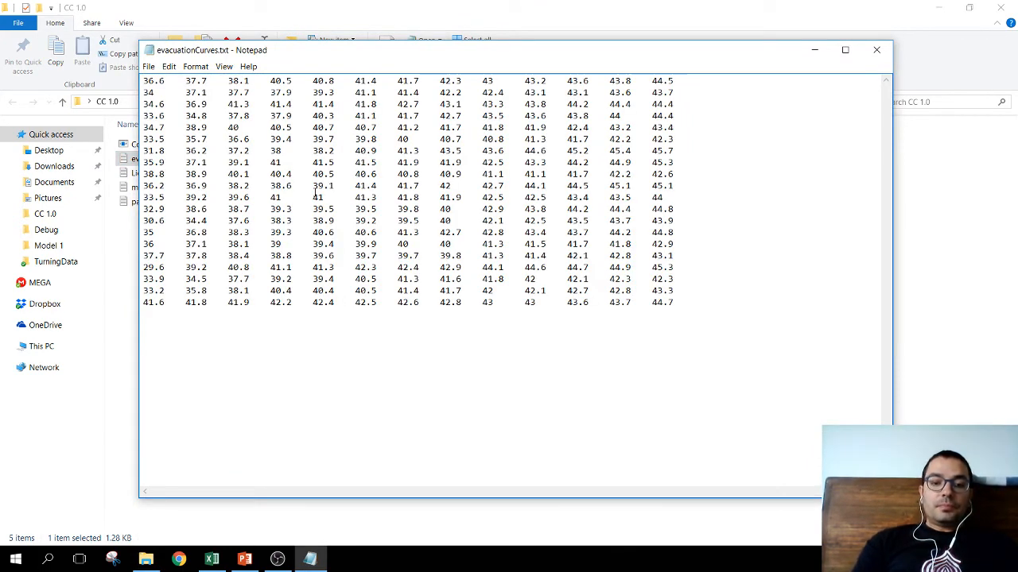
click(877, 51)
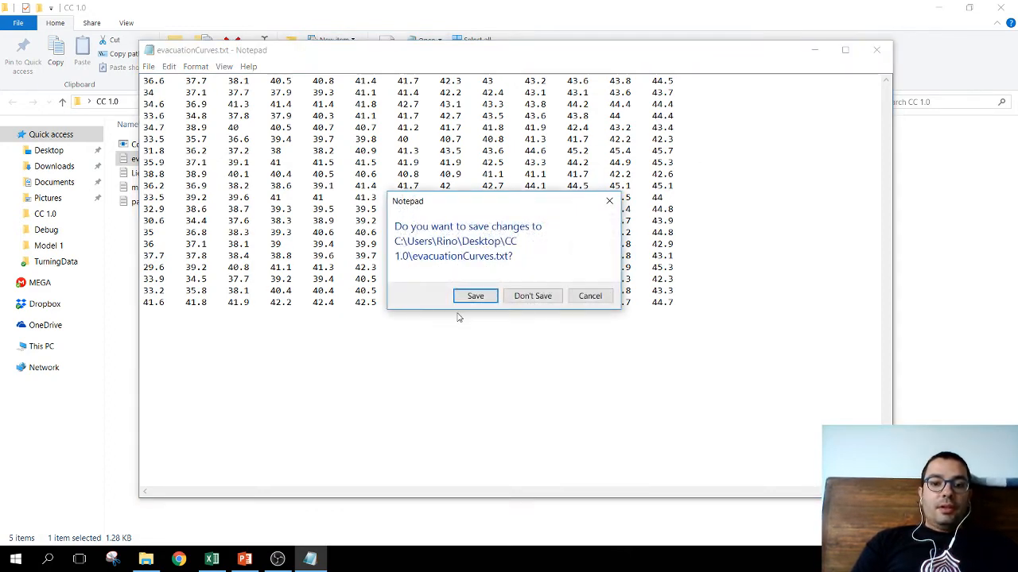
click(475, 296)
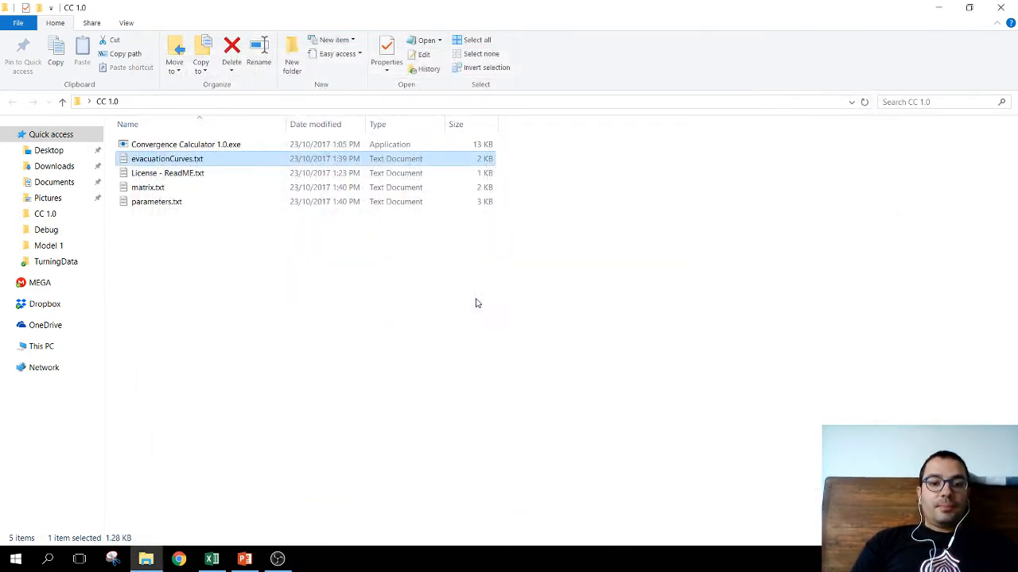
Run Convergence Calculator 1.0.exe with an s parameter of 1 and 20 evacuation curves.
double_click(249, 149)
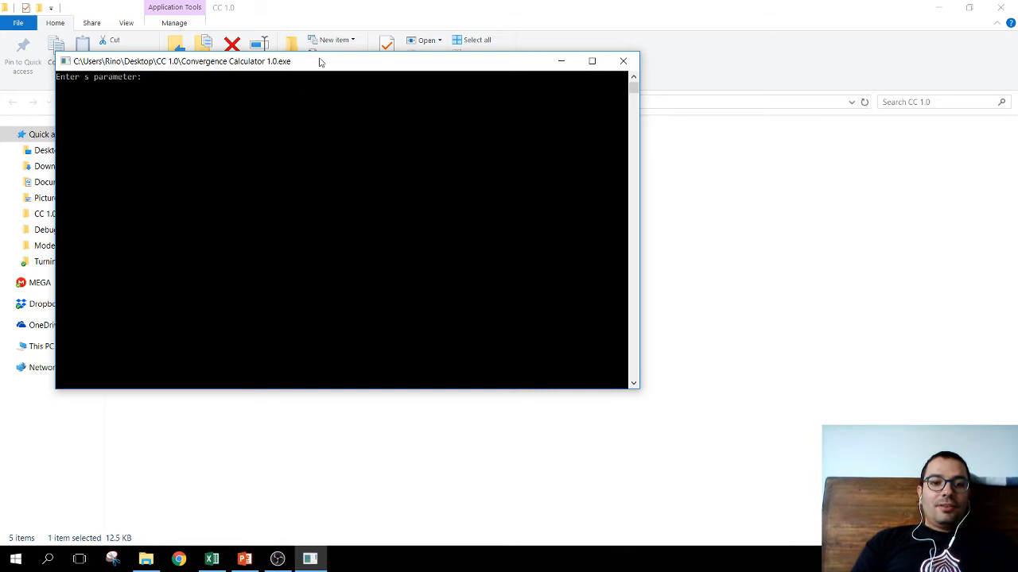
drag(319, 61, 451, 91)
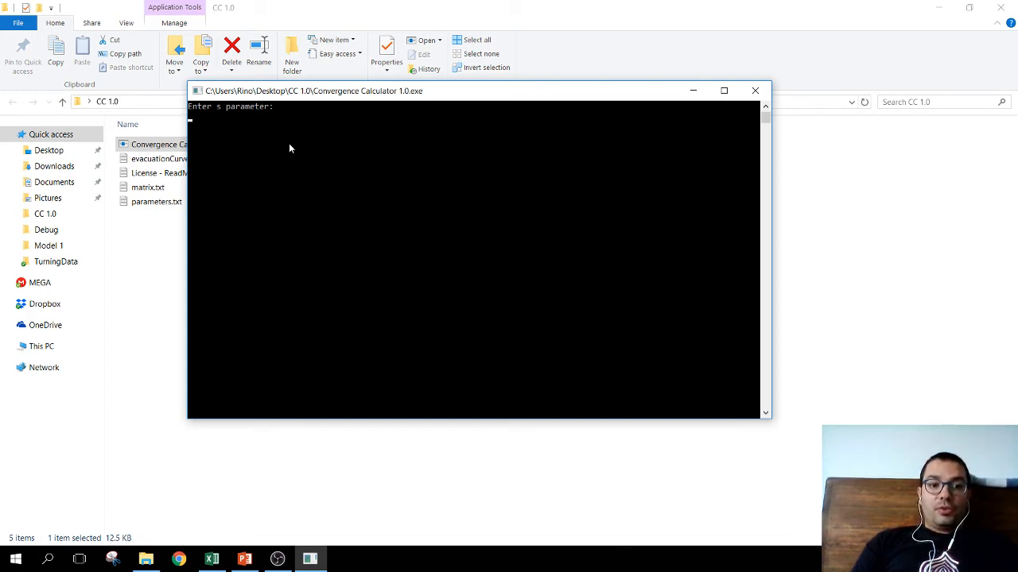
text(1)
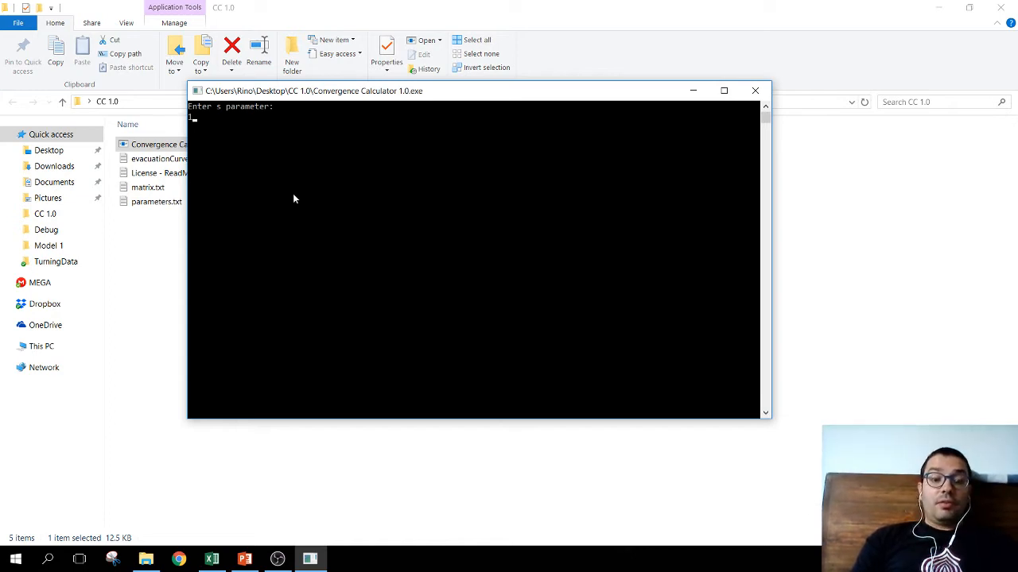
key(Return)
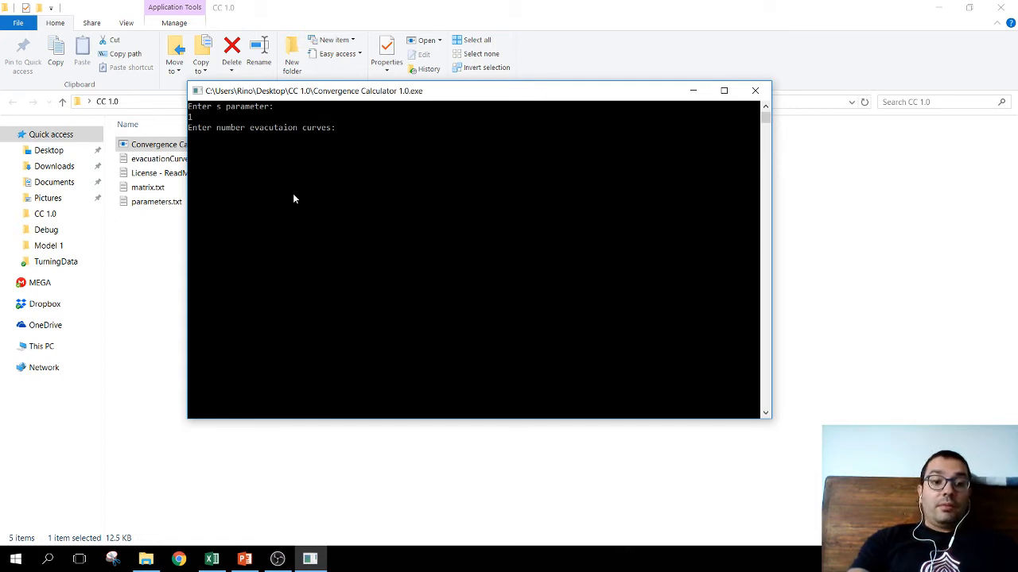
text(20)
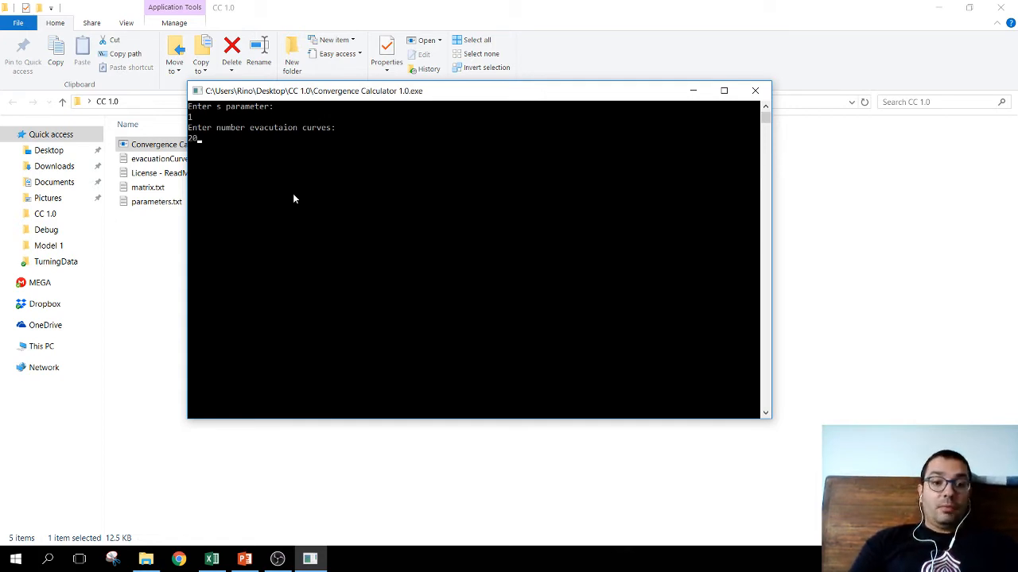
key(Return)
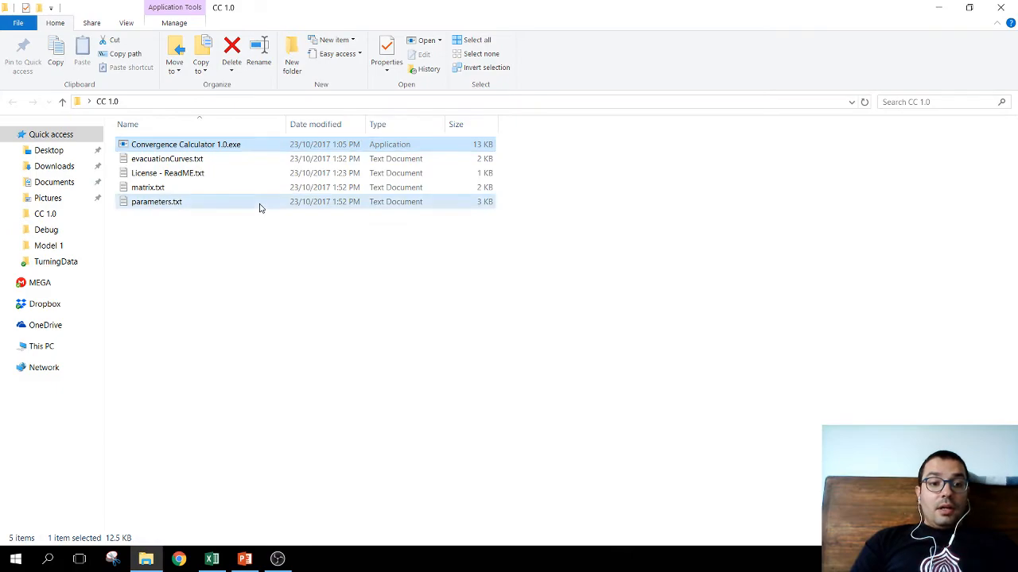
Copy the full contents of parameters.txt into a new worksheet of the Excel workbook, starting at cell A2.
double_click(259, 205)
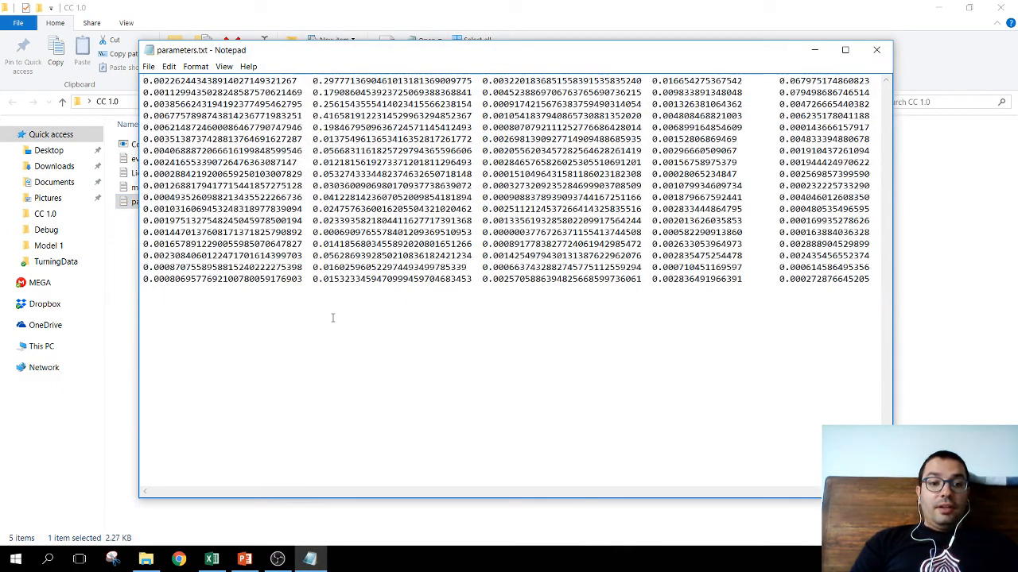
key(ctrl+a)
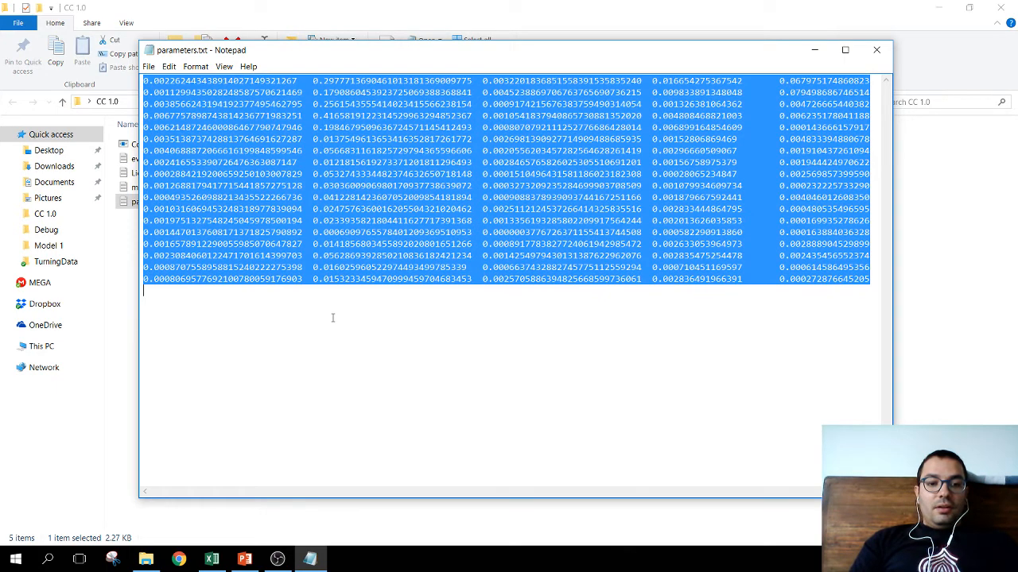
click(212, 559)
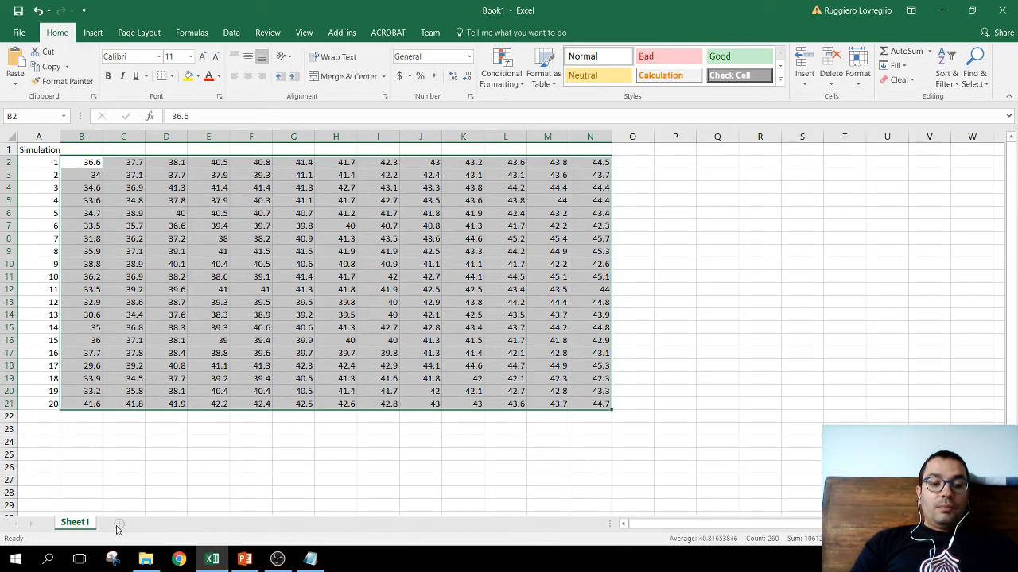
click(118, 528)
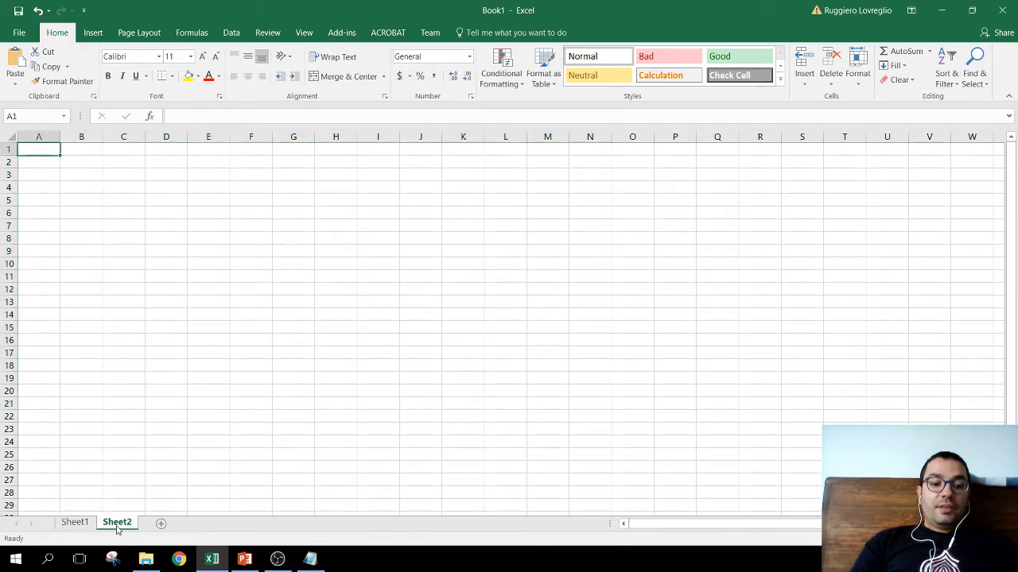
click(49, 163)
key(ctrl+v)
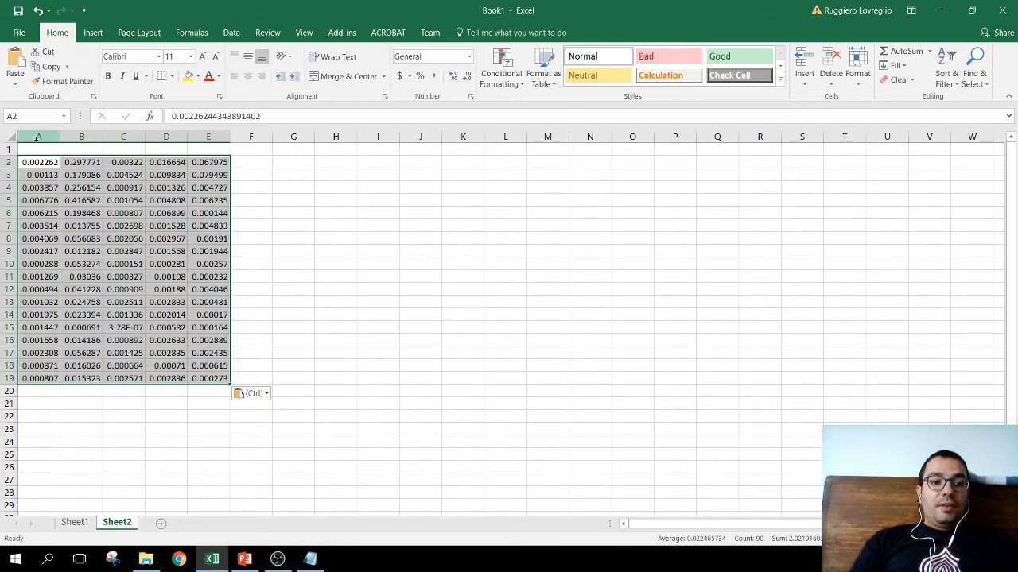
Label the five parameter columns in A1:E1 with the headers CC1 through CC5.
click(36, 150)
text(CC1)
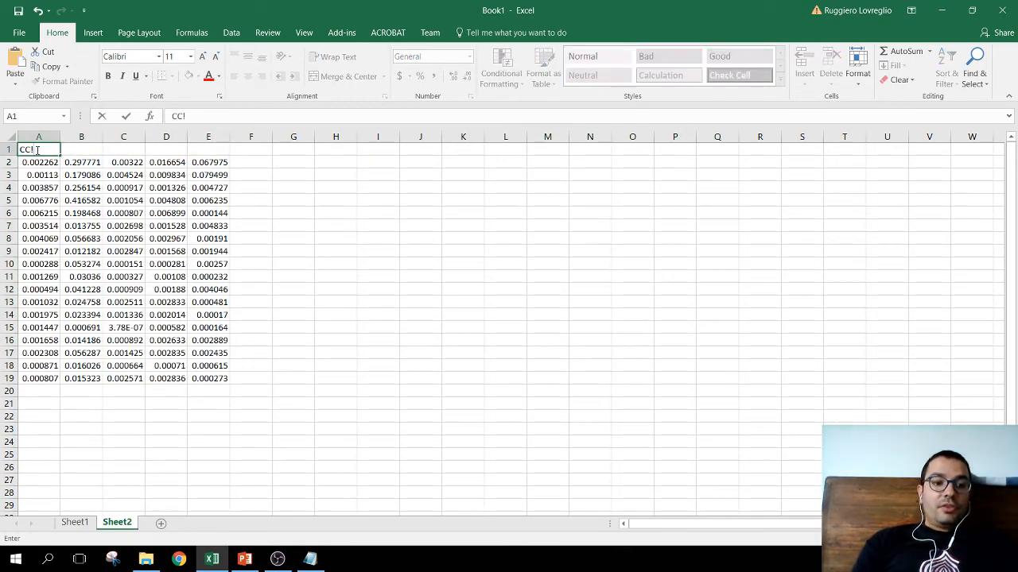
key(Return)
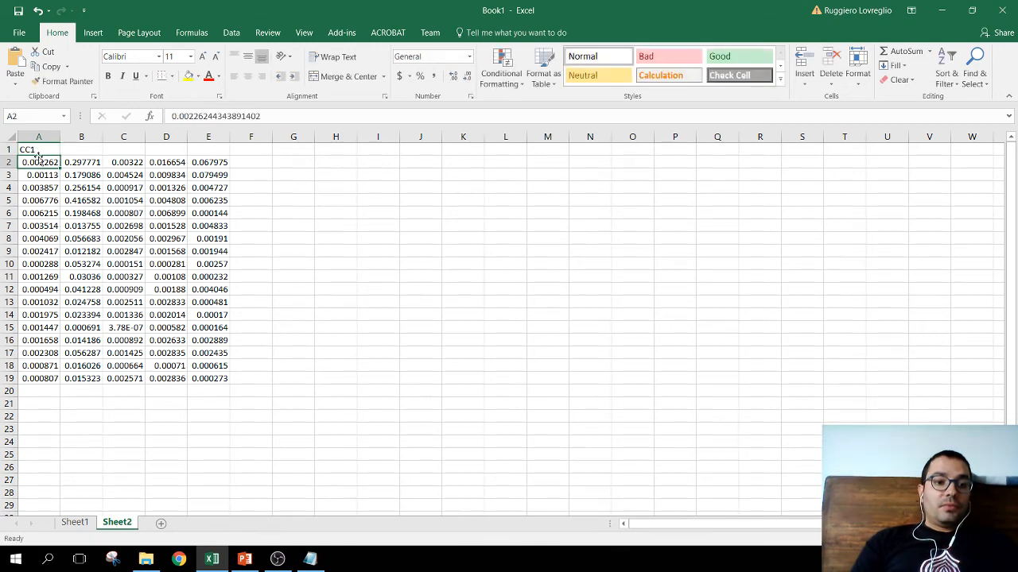
click(44, 151)
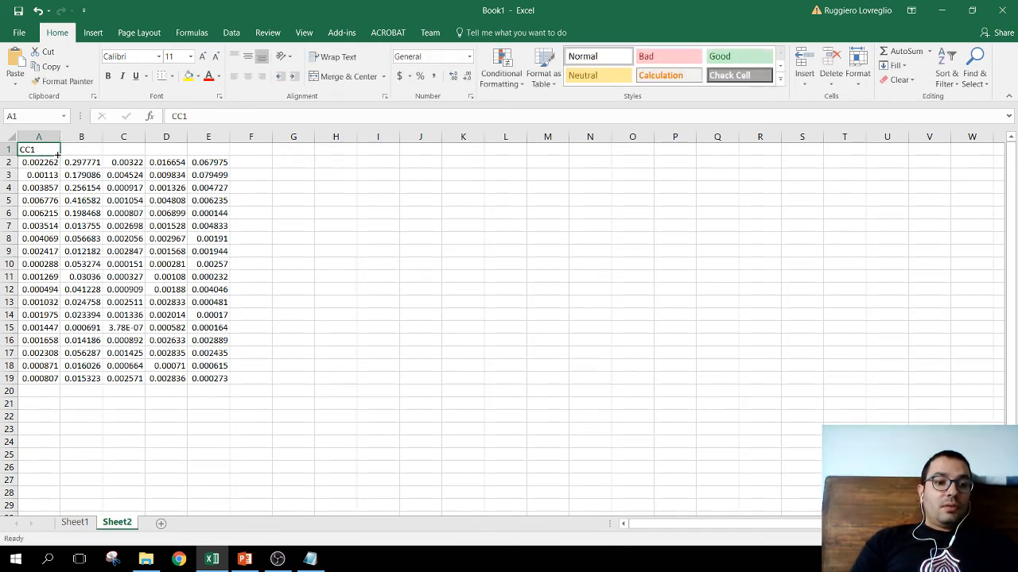
drag(60, 156, 229, 153)
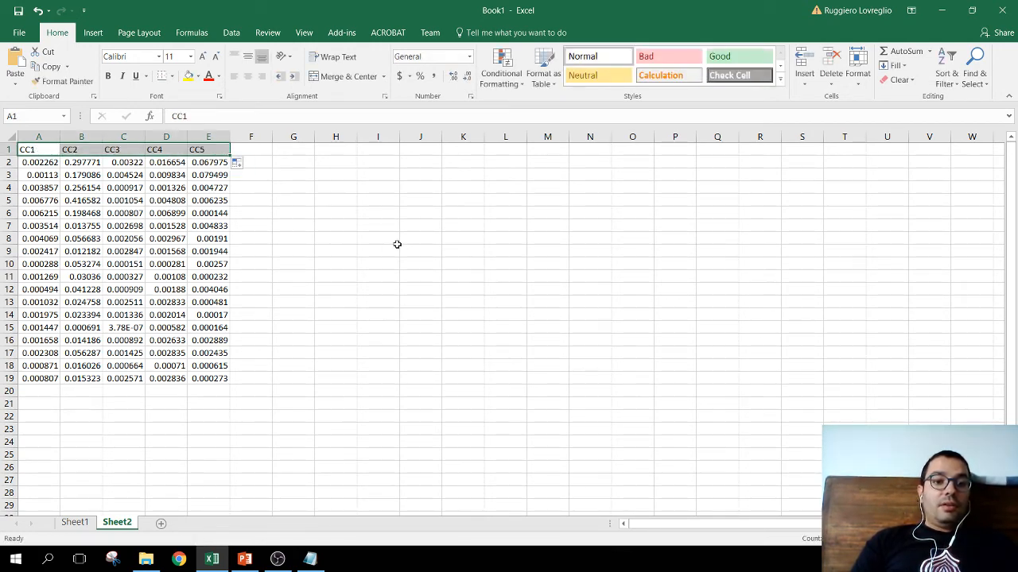
Move the whole parameter table with its headers one column over, from A1:E19 to B1:F19.
click(340, 335)
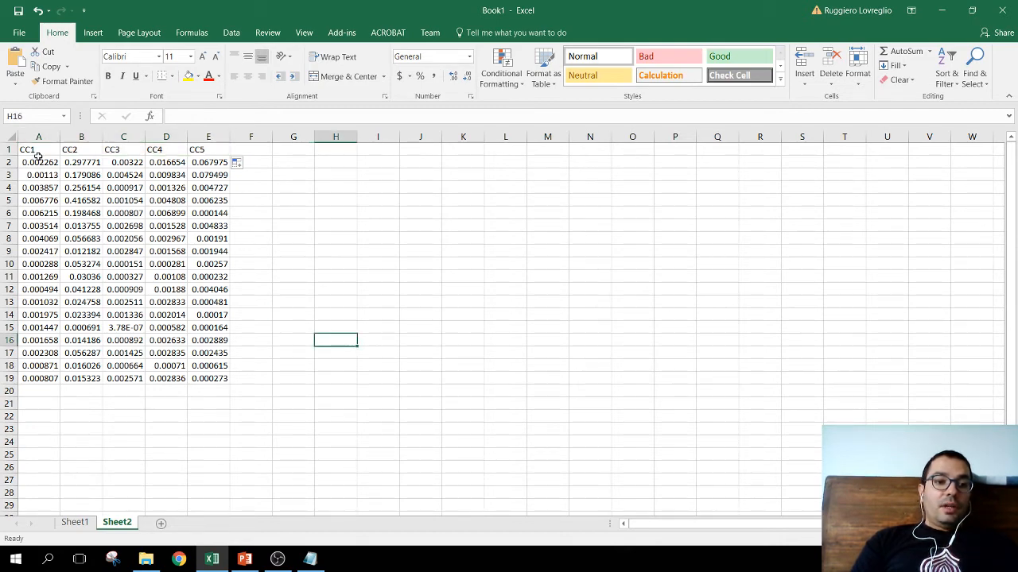
mouse_move(33, 162)
mouse_down()
mouse_move(27, 323)
mouse_move(27, 173)
mouse_up()
drag(28, 137, 156, 295)
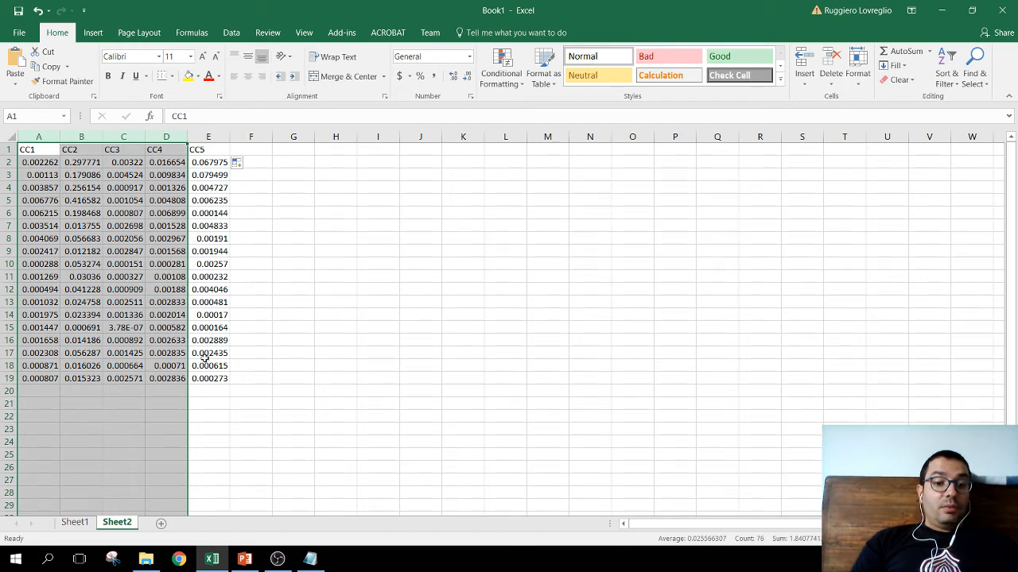
drag(211, 375, 27, 149)
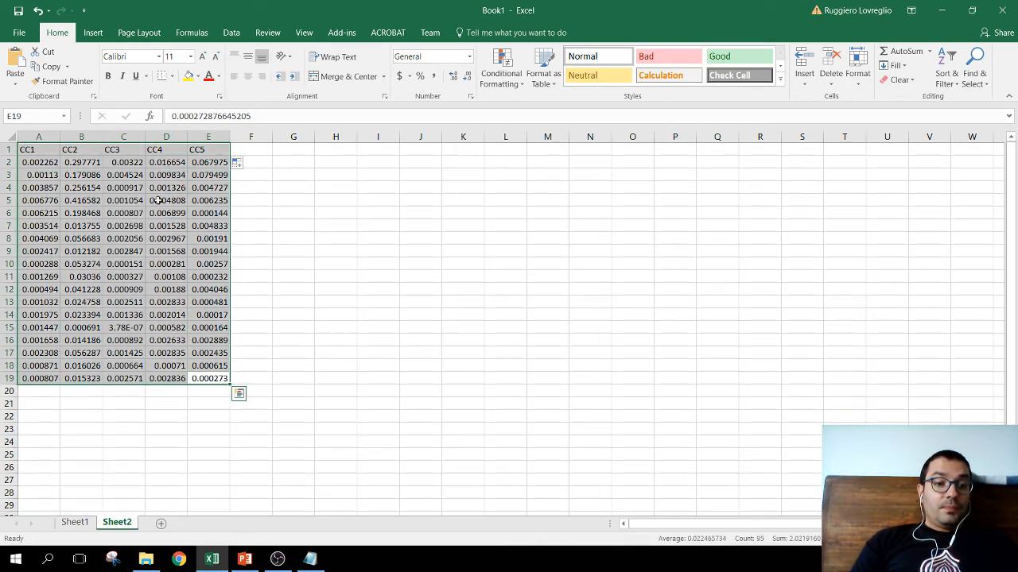
drag(233, 226, 276, 225)
Fill A2:A19 with the consecutive numbers 3 to 20, starting the series with 3 and 4.
click(56, 163)
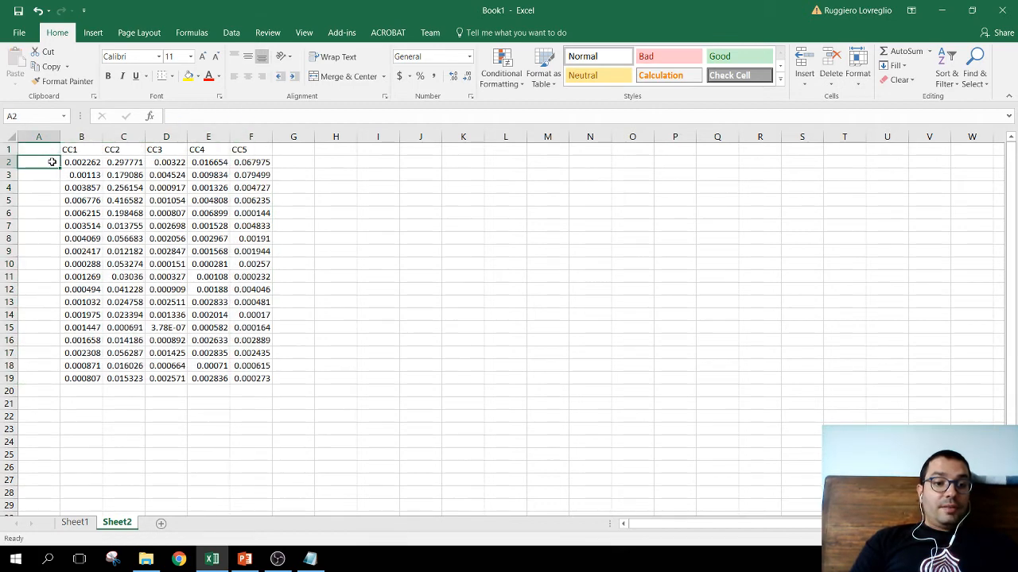
text(3)
key(Return)
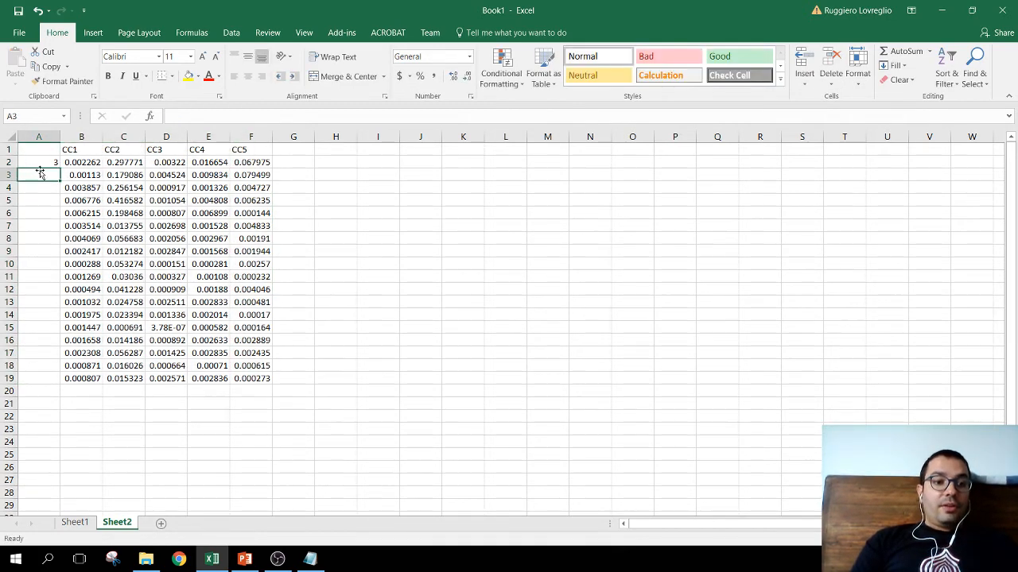
click(42, 165)
click(43, 175)
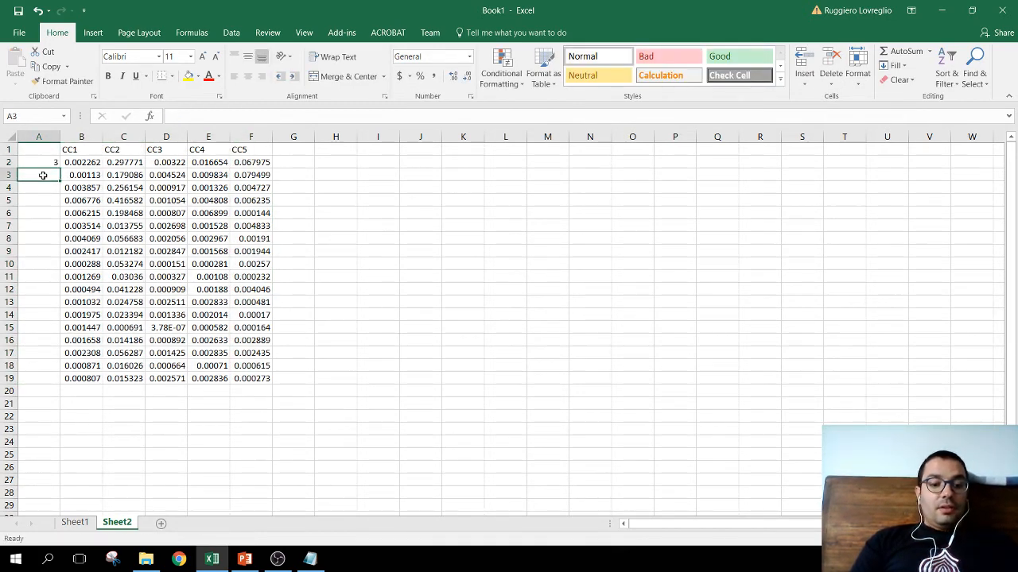
text(4)
click(49, 163)
drag(49, 163, 58, 382)
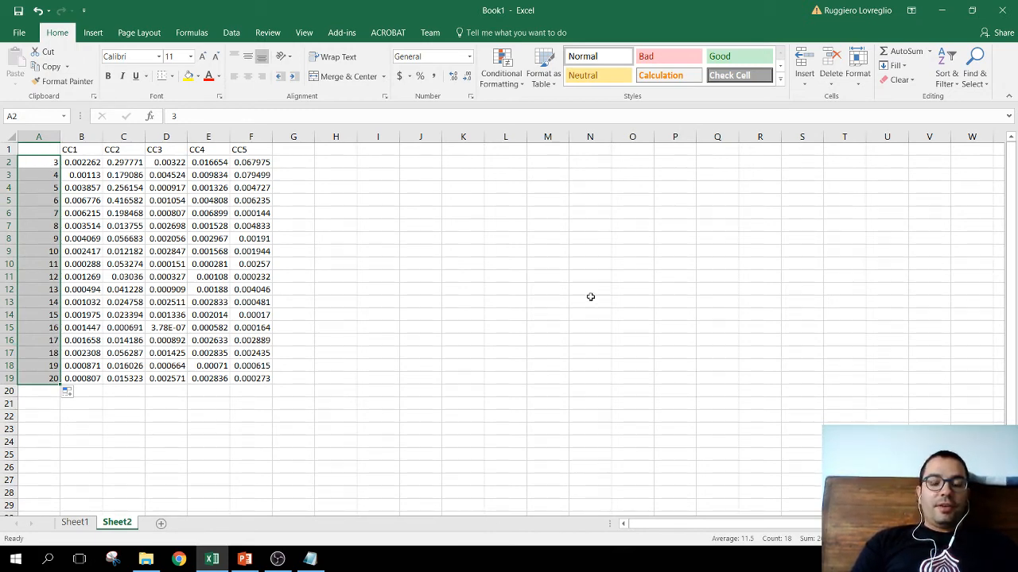
click(363, 418)
drag(40, 163, 76, 378)
click(93, 32)
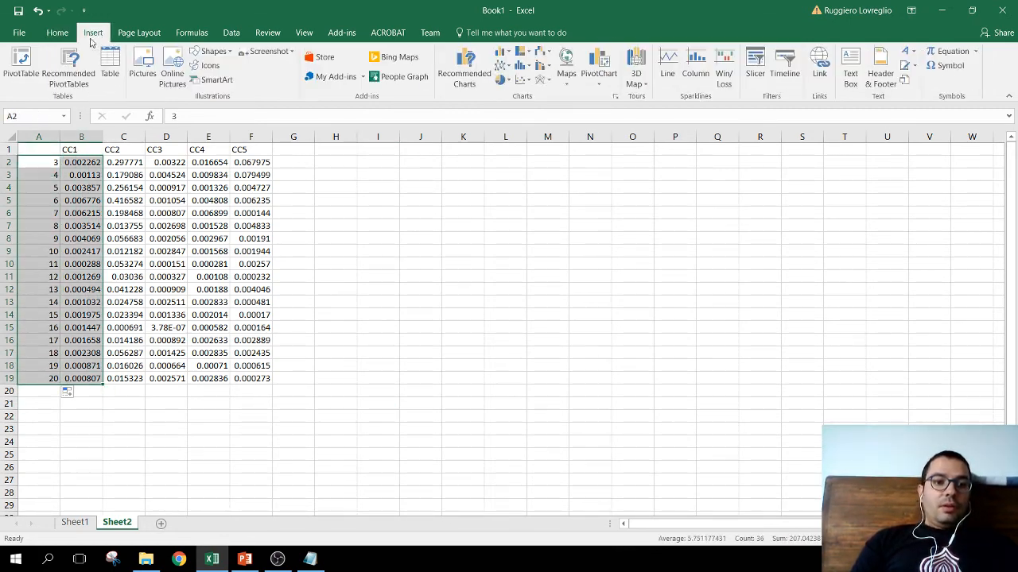
click(523, 80)
click(527, 116)
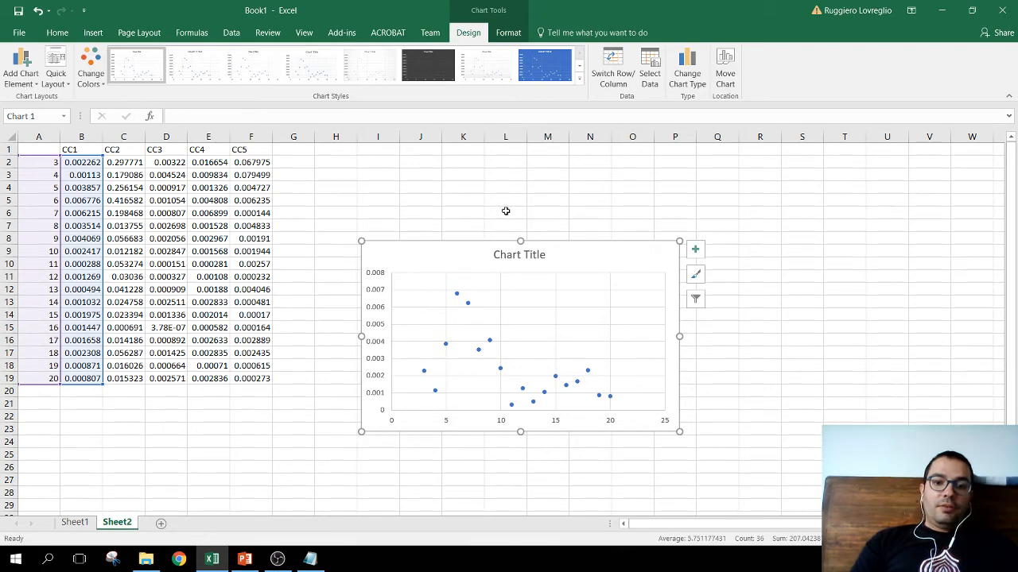
key(Delete)
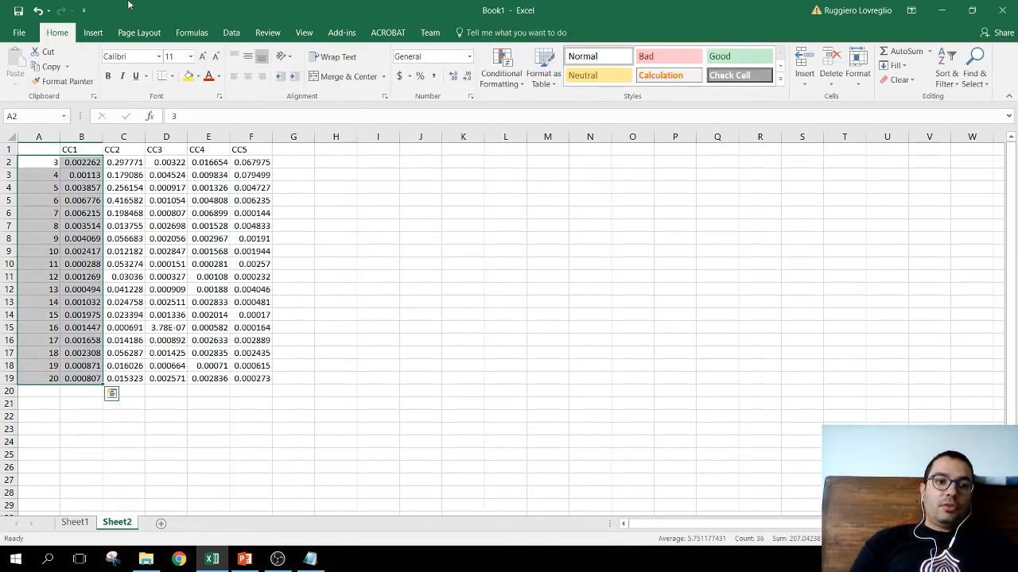
Plot the CC1 values against the run numbers in A2:B19 as a scatter chart with smooth lines and markers.
click(97, 33)
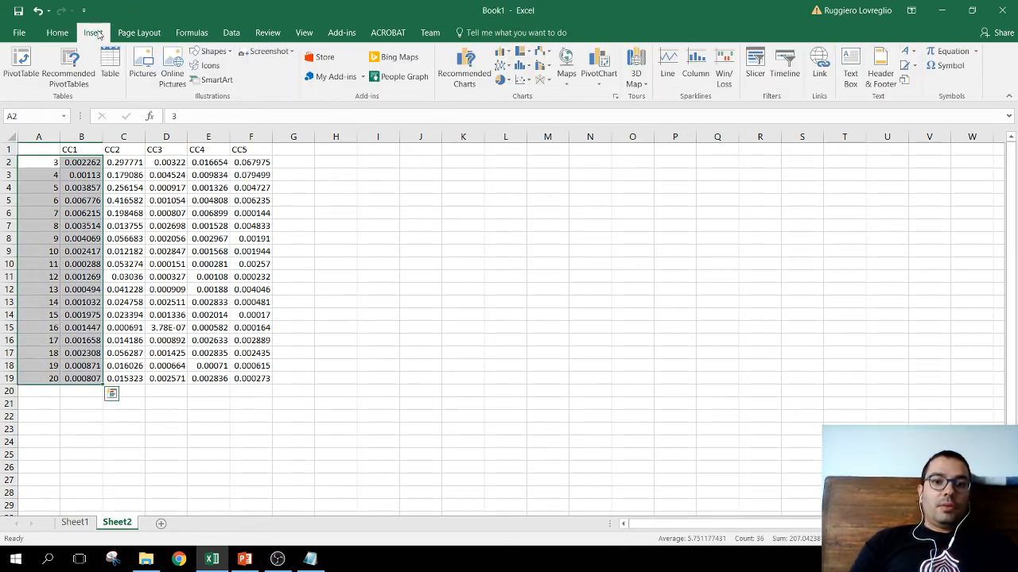
click(526, 80)
click(569, 121)
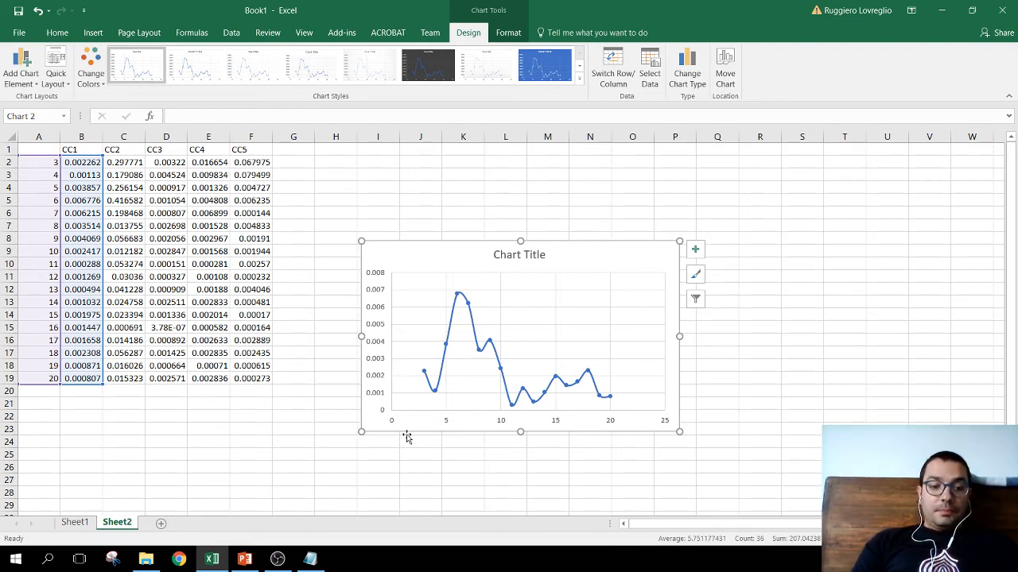
Open License - ReadME.txt from the CC 1.0 folder and review the permitted uses and the reference to cite.
mouse_move(146, 559)
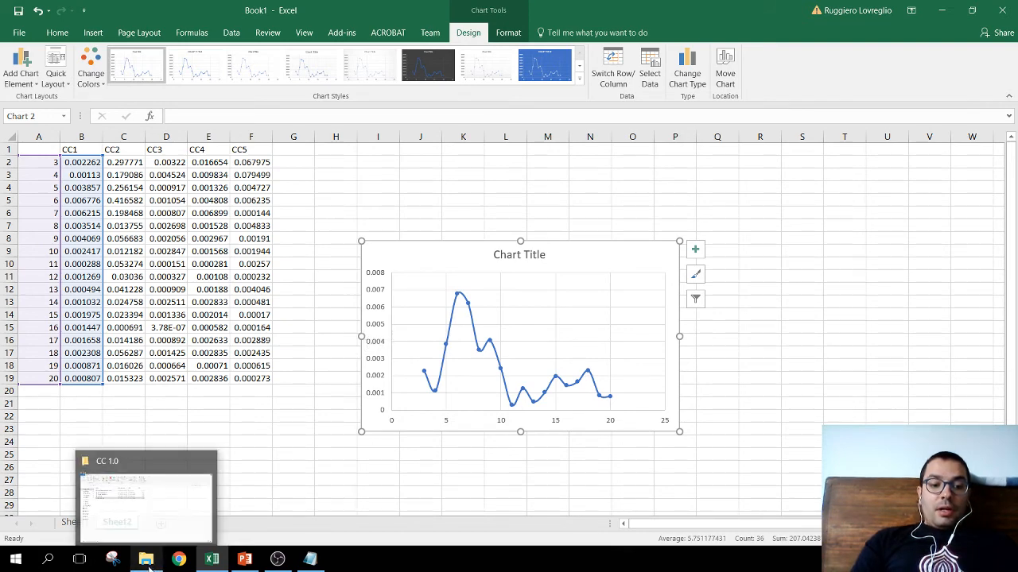
click(153, 537)
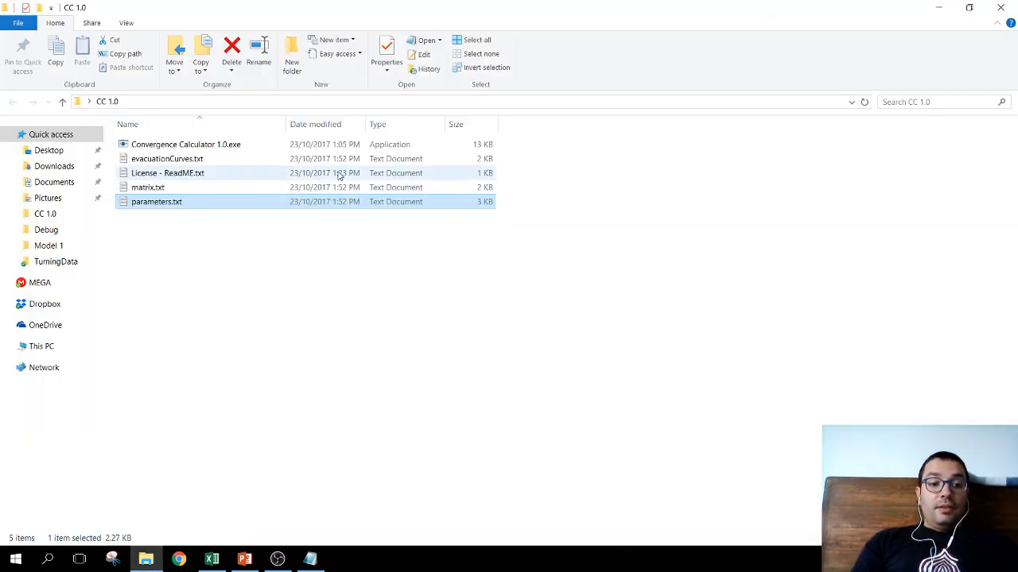
click(302, 175)
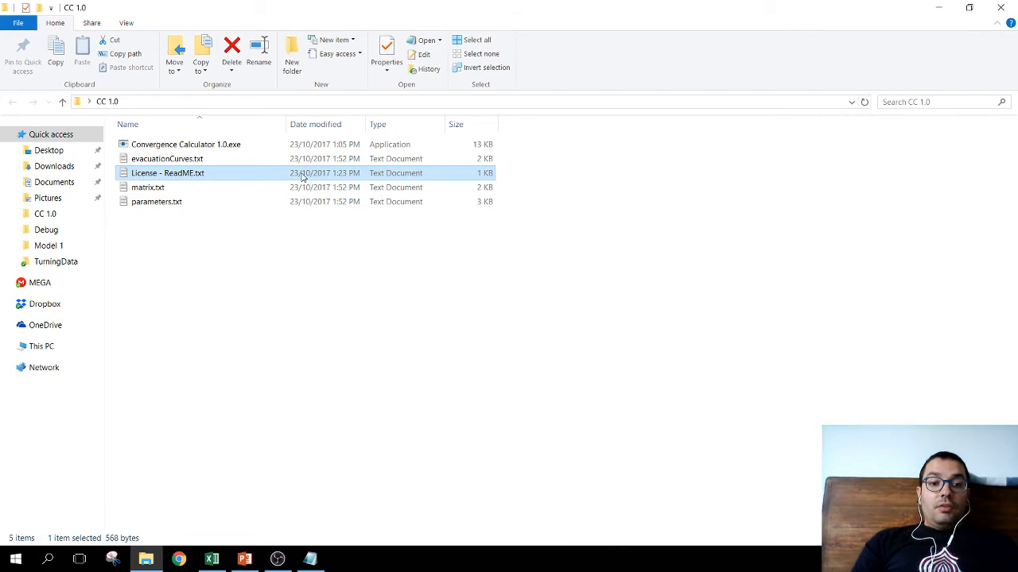
double_click(302, 175)
click(851, 52)
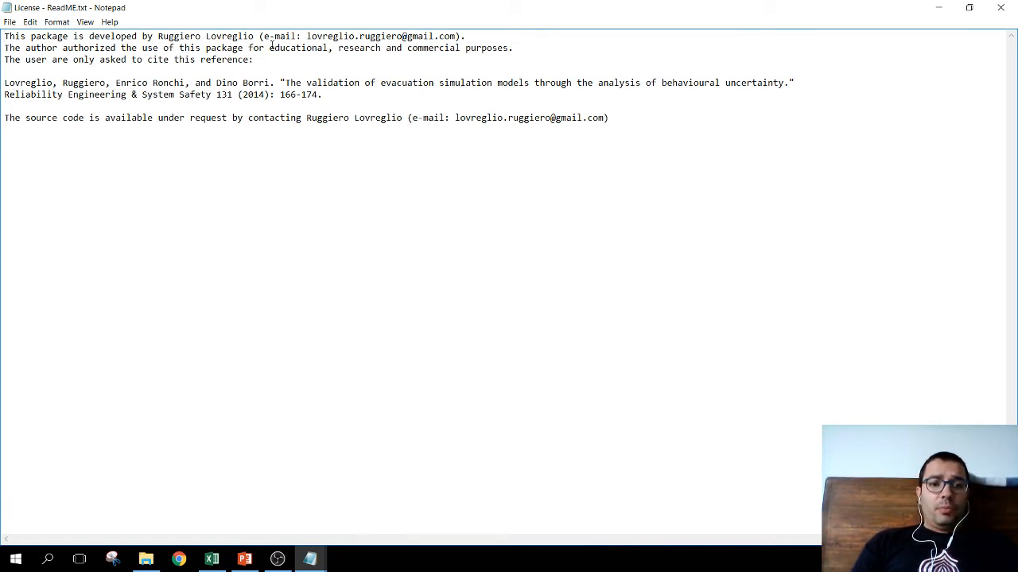
drag(269, 48, 507, 50)
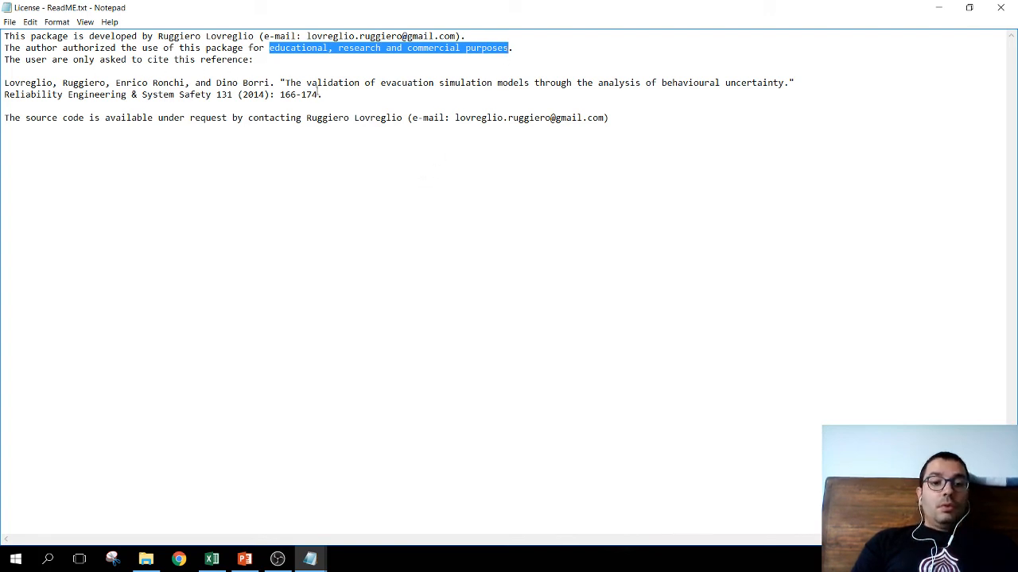
drag(335, 94, 3, 82)
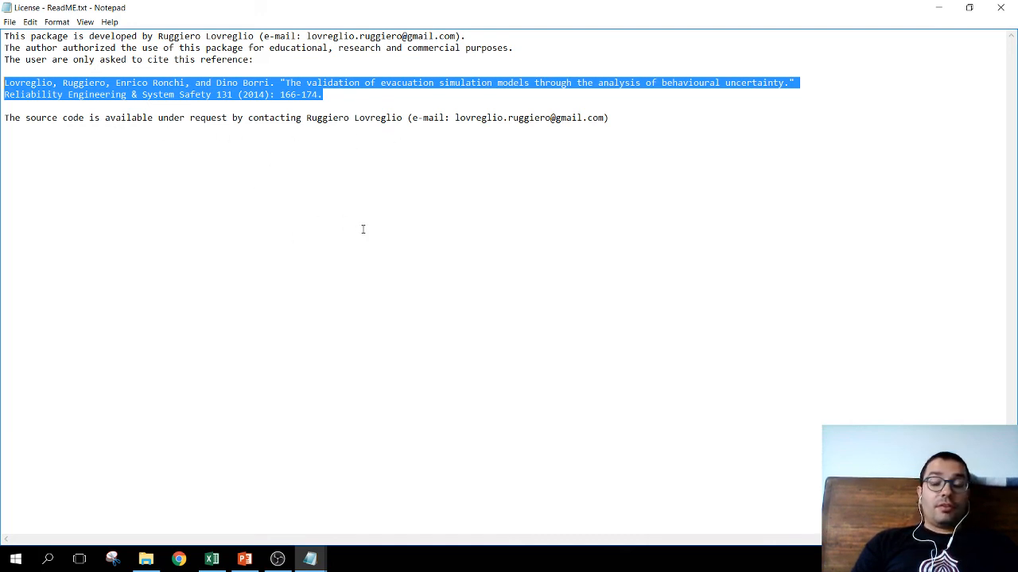
click(421, 225)
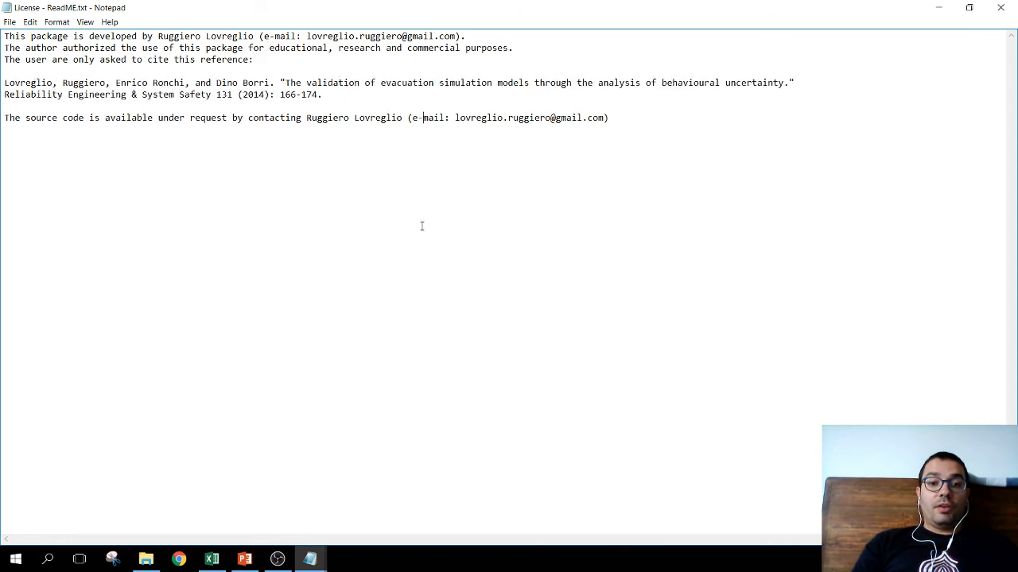